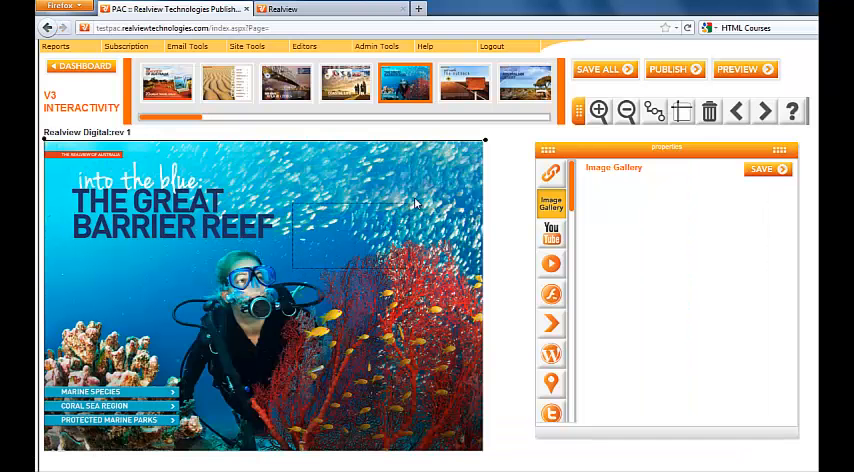
- Mark a rectangular hotspot area over the upper-right corner of the reef page
mouse_move(293, 270)
left_mouse_down()
mouse_move(452, 178)
mouse_move(482, 140)
left_mouse_up()
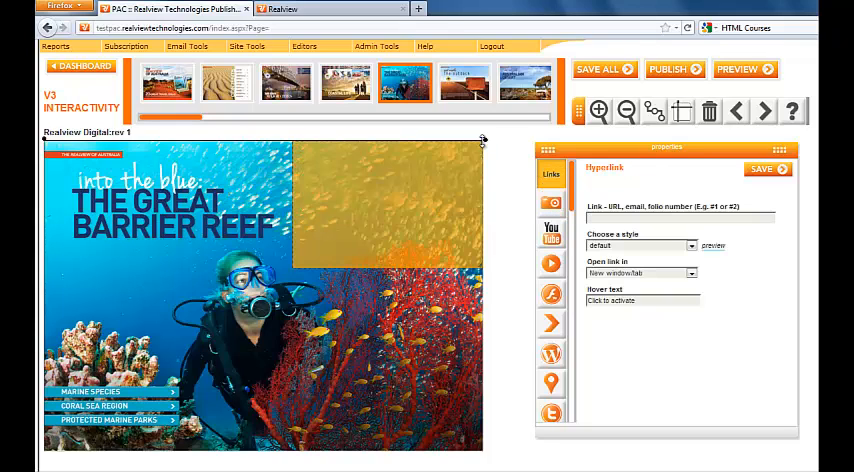
- Make the area an Image Gallery with Display set to 'in place'
left_click(551, 203)
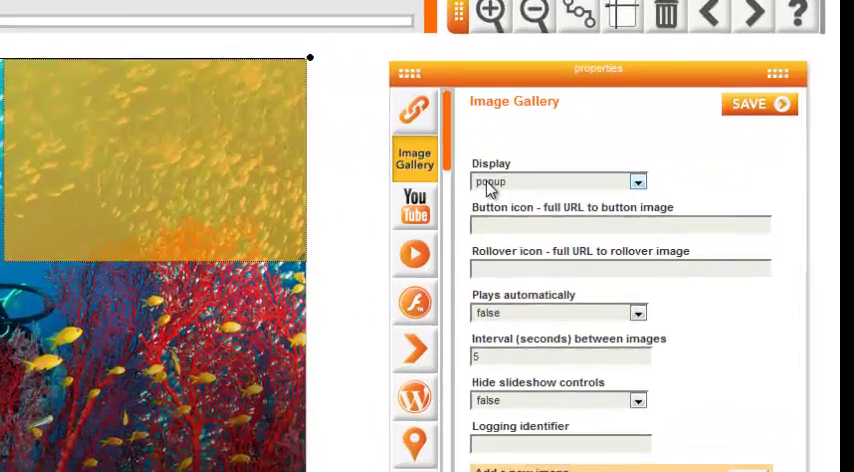
left_click(492, 184)
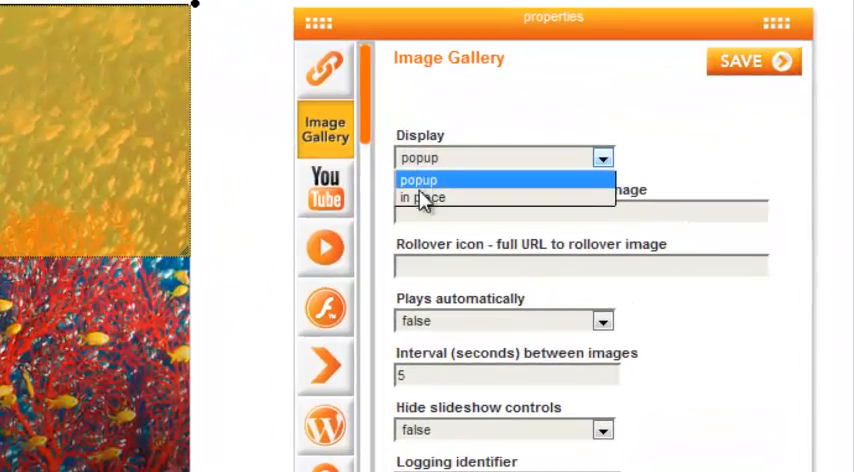
left_click(492, 202)
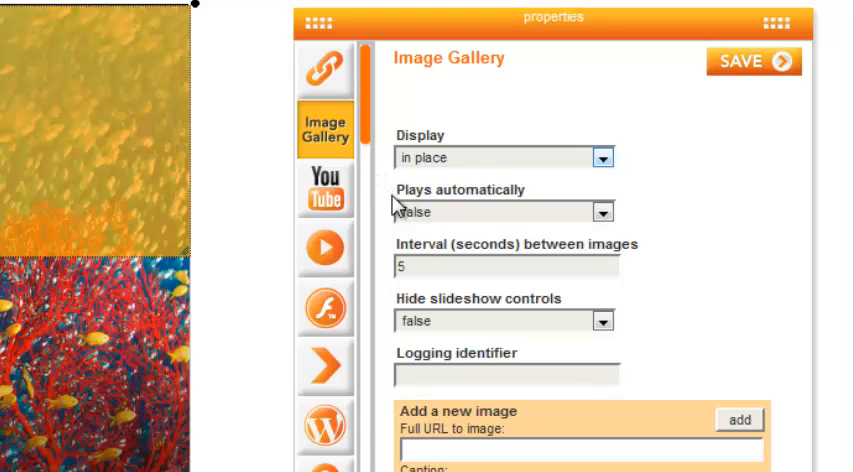
left_click(425, 213)
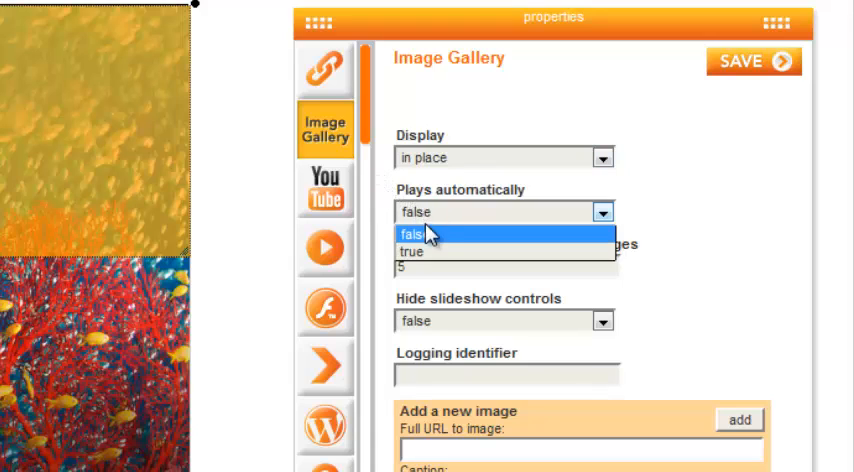
left_click(412, 251)
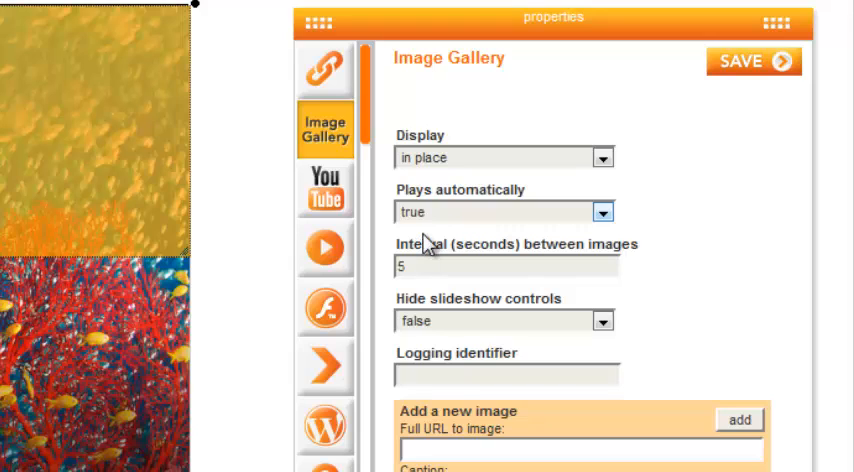
left_click(420, 213)
left_click(416, 231)
- Select the Interval value 5 so it can be changed to 10 seconds
left_click(418, 265)
left_click_drag(418, 265, 398, 266)
type("10")
left_click(462, 322)
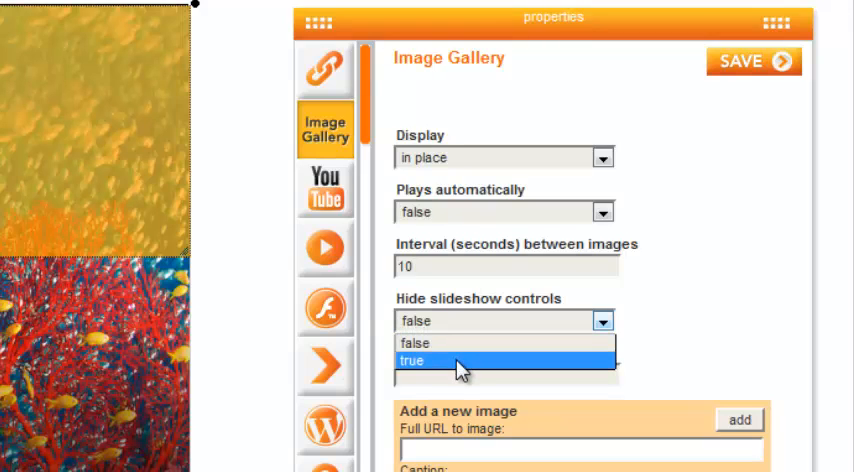
left_click(461, 362)
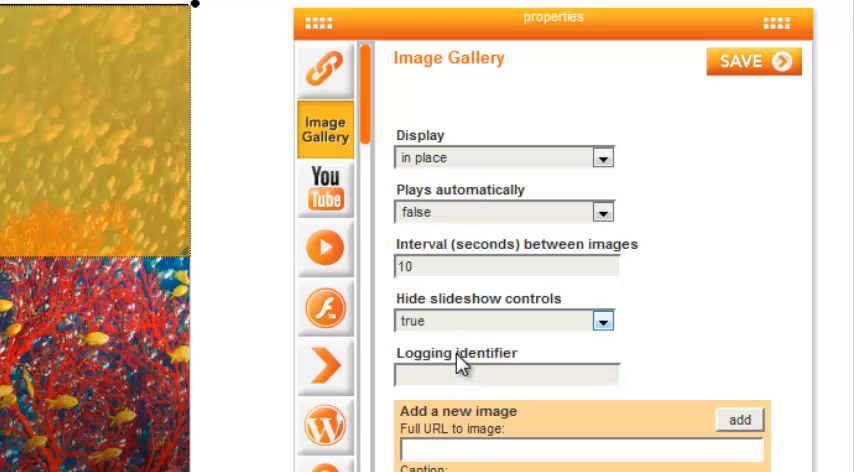
left_click(461, 322)
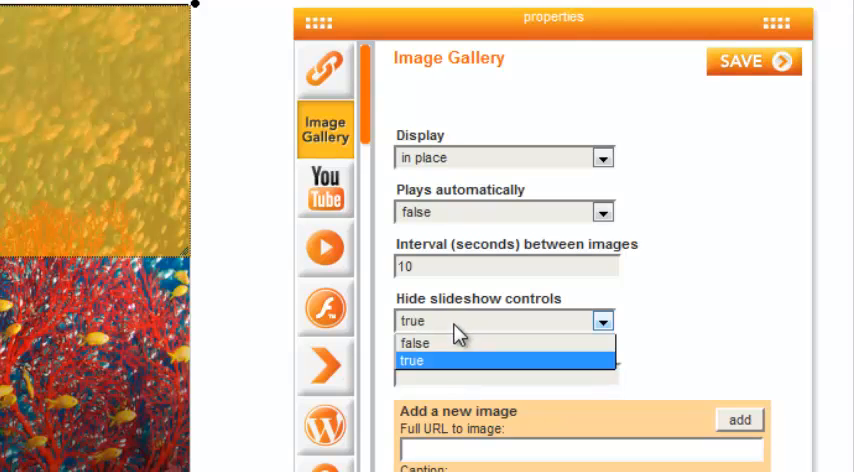
left_click(457, 343)
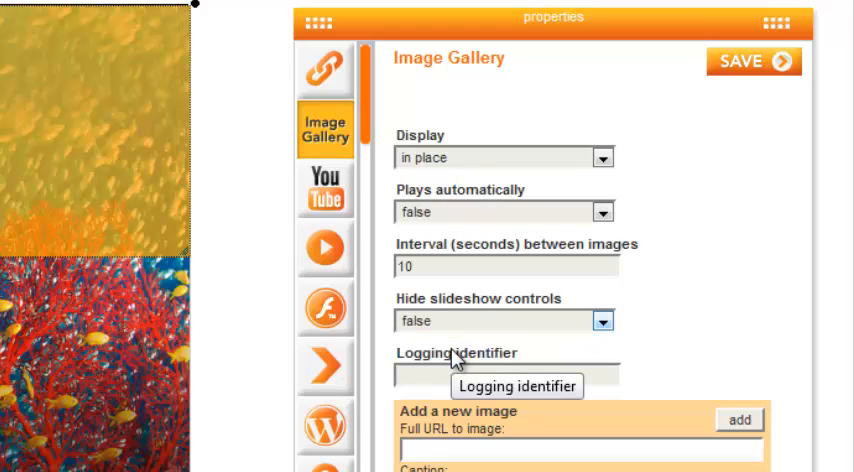
- Enter 'The Great Barrier Reef' as the gallery's logging identifier
left_click(455, 373)
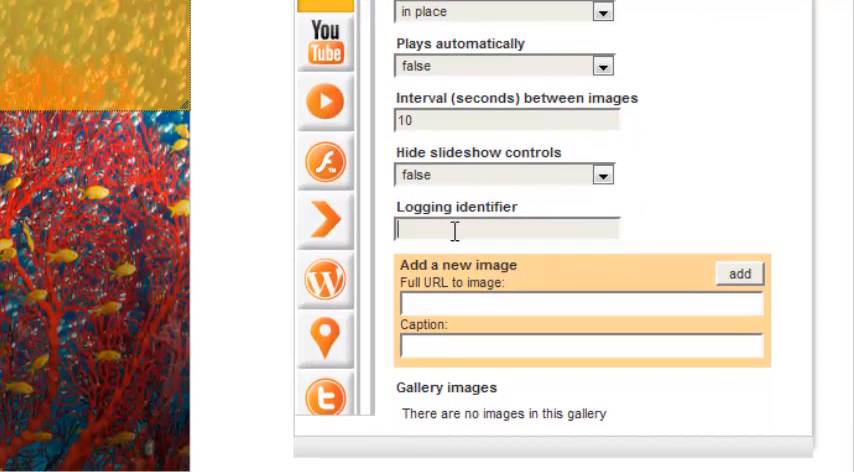
type("The Great Barrier Reef")
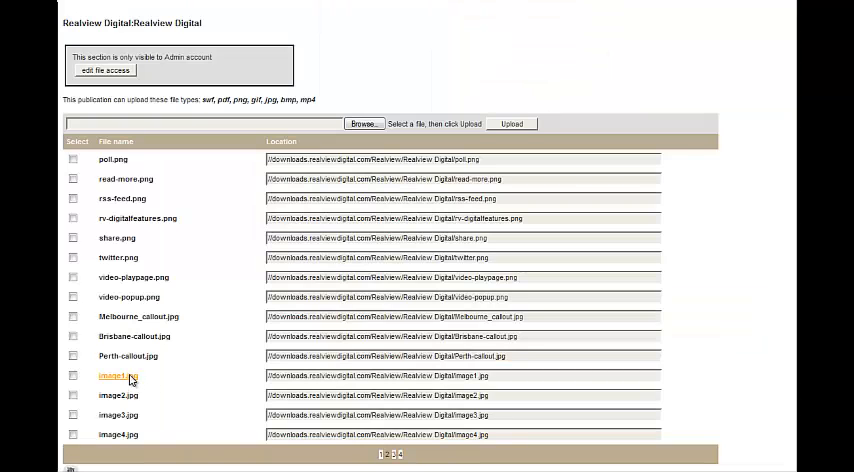
- Add image1.jpg by its copied URL to the gallery, captioned 'Image 1'
triple_click(279, 376)
key("ctrl+c")
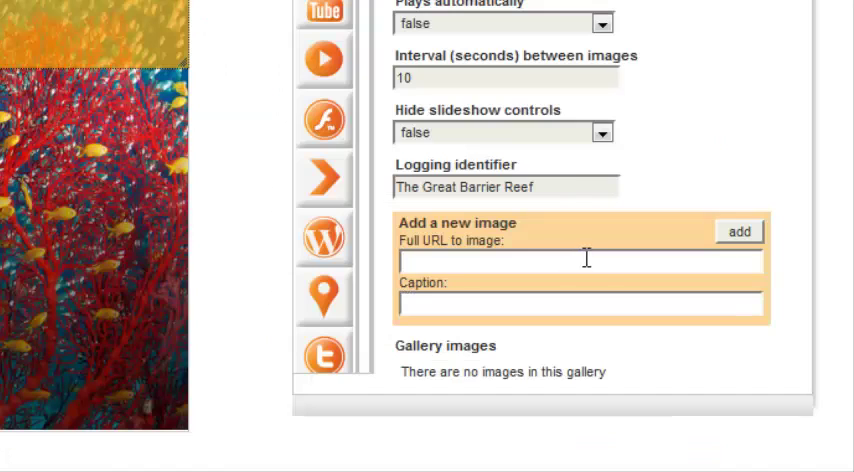
key("ctrl+v")
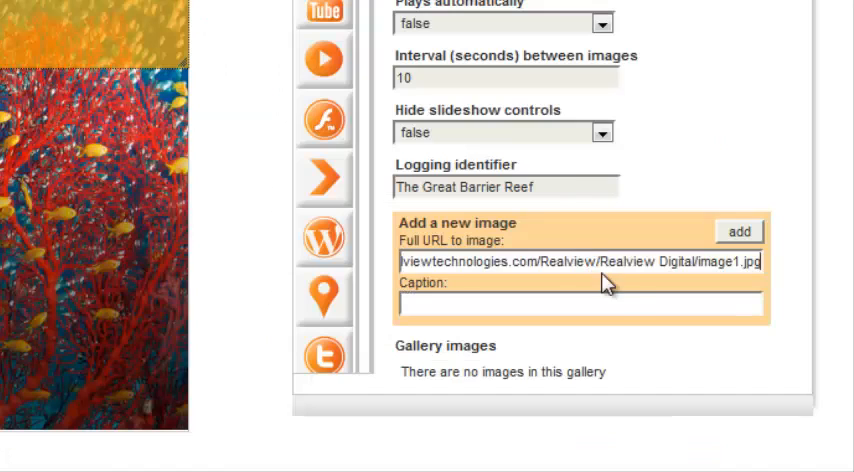
left_click(623, 302)
type("Image 1")
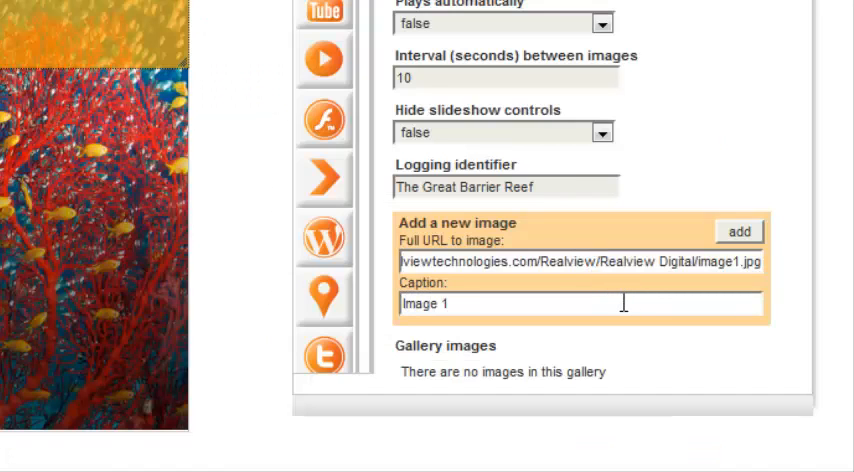
left_click(740, 232)
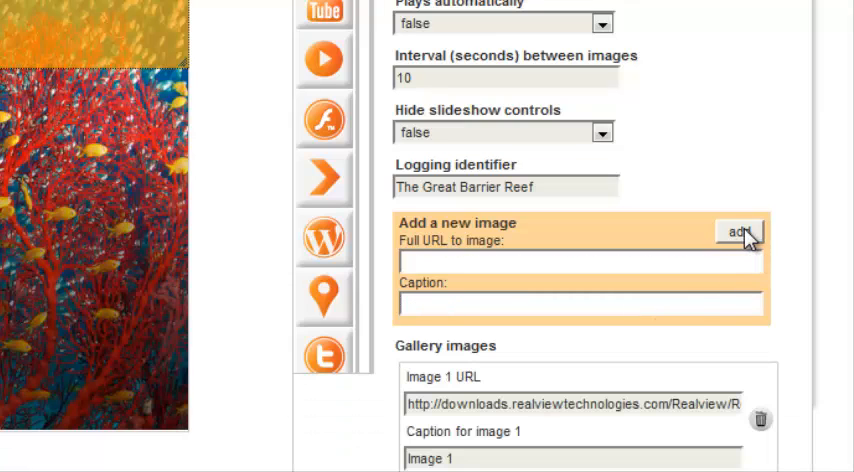
- Add image2.jpg and image3.jpg as Image 2 and Image 3, saving the gallery
key("ctrl+v")
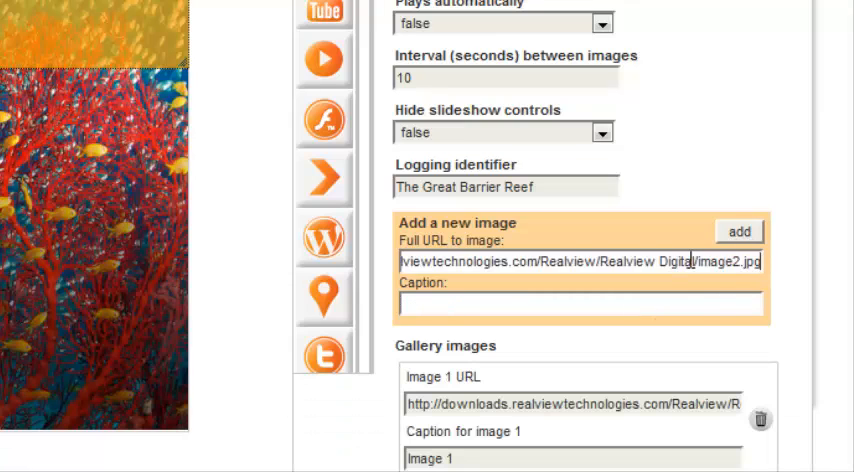
type("Image 2")
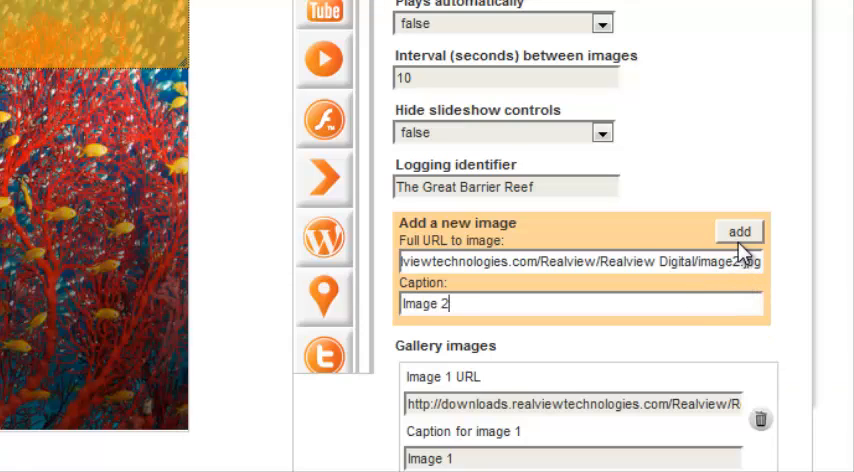
left_click(740, 232)
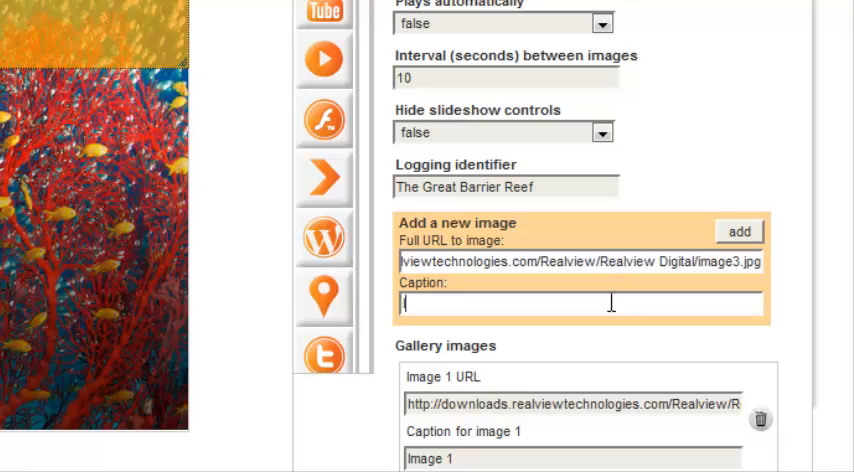
type("Image 3")
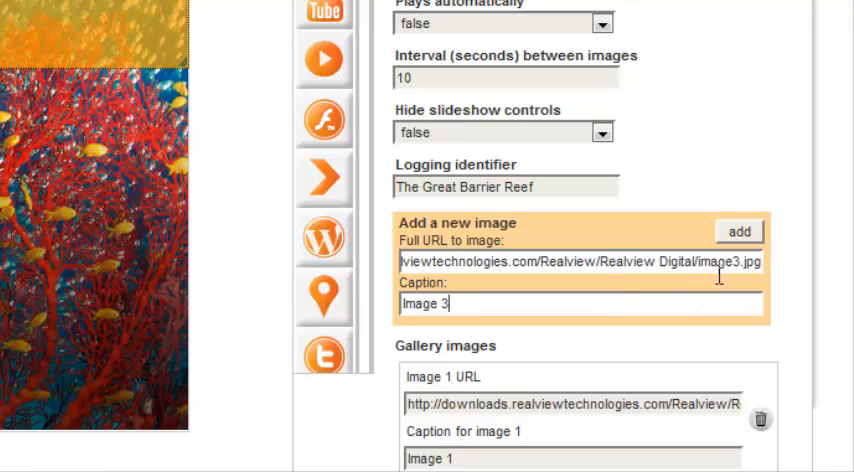
left_click(740, 232)
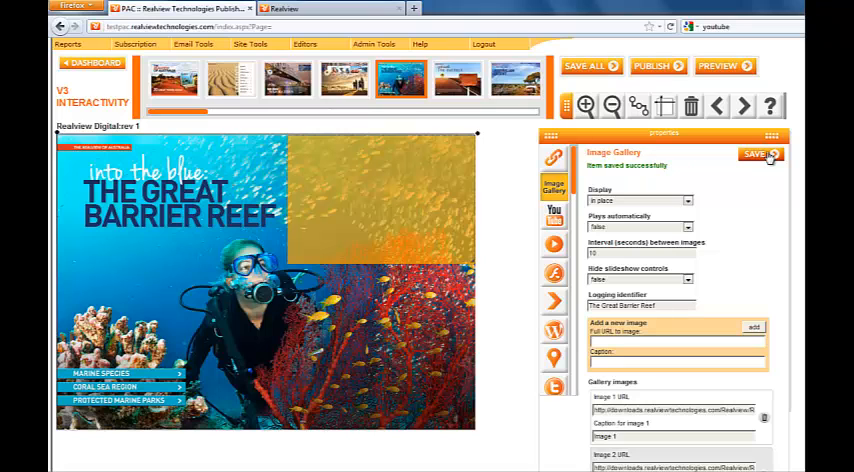
- Publish the issue and preview the reef page in a new tab
left_click(658, 66)
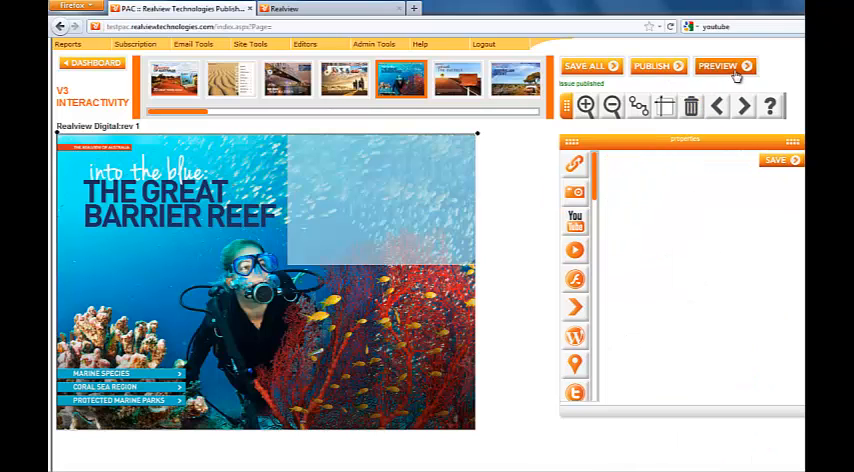
left_click(724, 66)
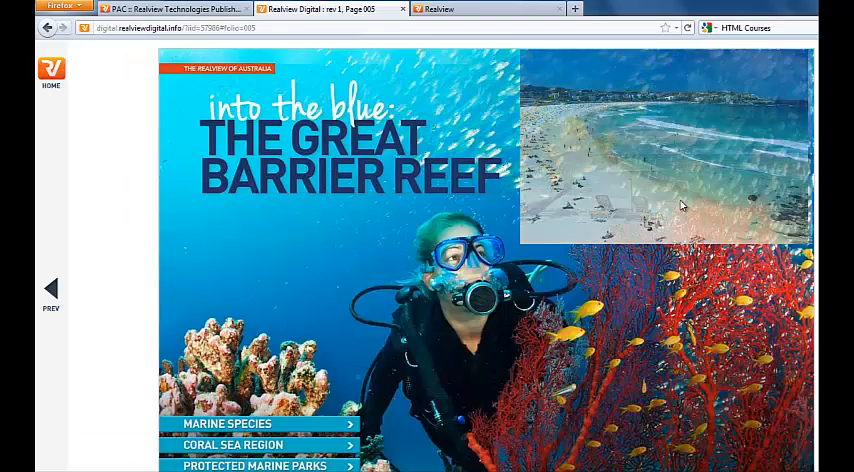